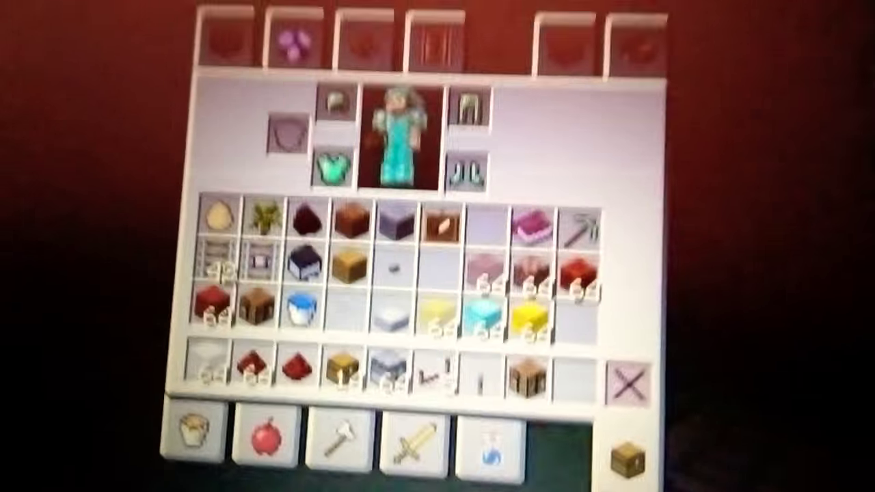
Switch the creative inventory to the Building Blocks category.
left_click(225, 39)
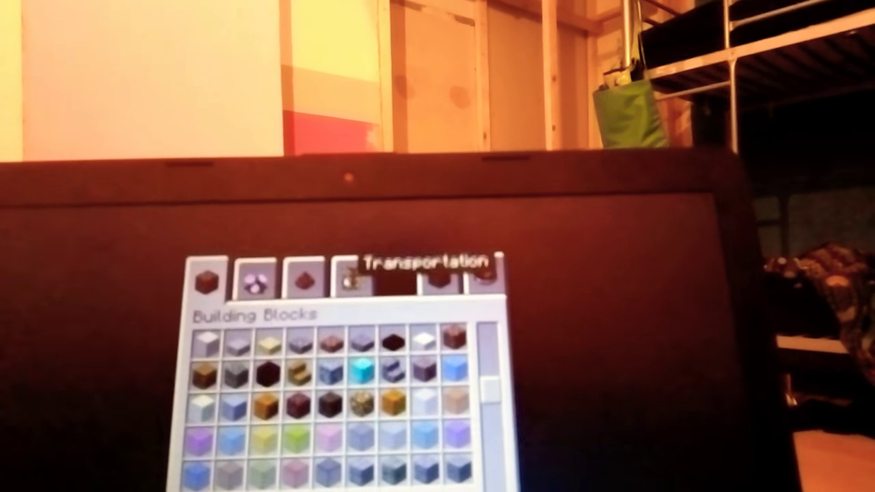
Show the Miscellaneous item category in the creative inventory.
left_click(350, 277)
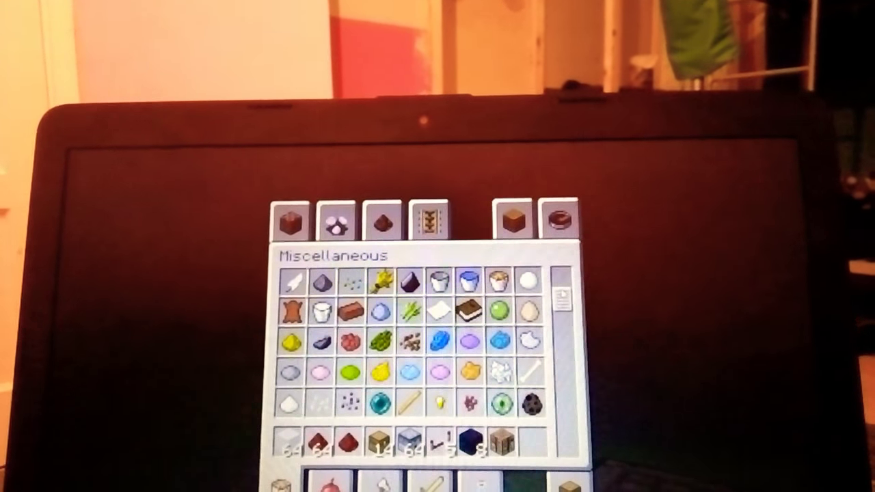
scroll(416, 342, "down", 2)
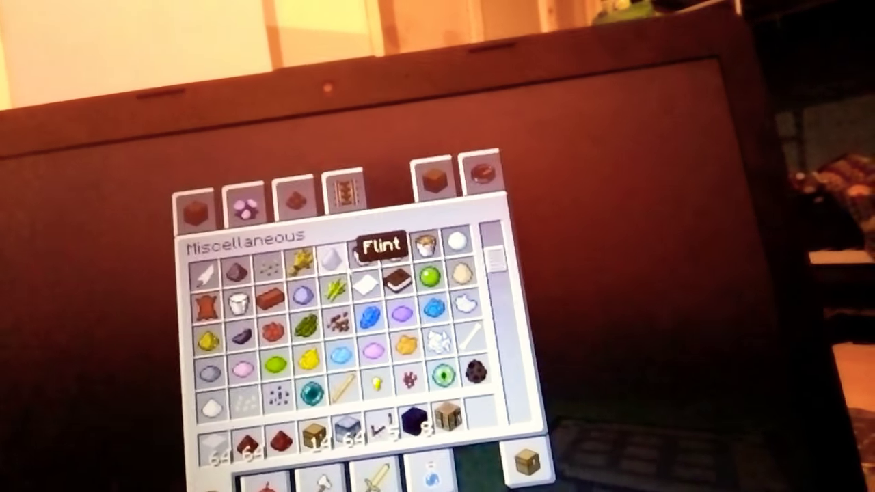
Move flint from the Miscellaneous list into the hotbar slot beside the obsidian.
left_click(339, 259)
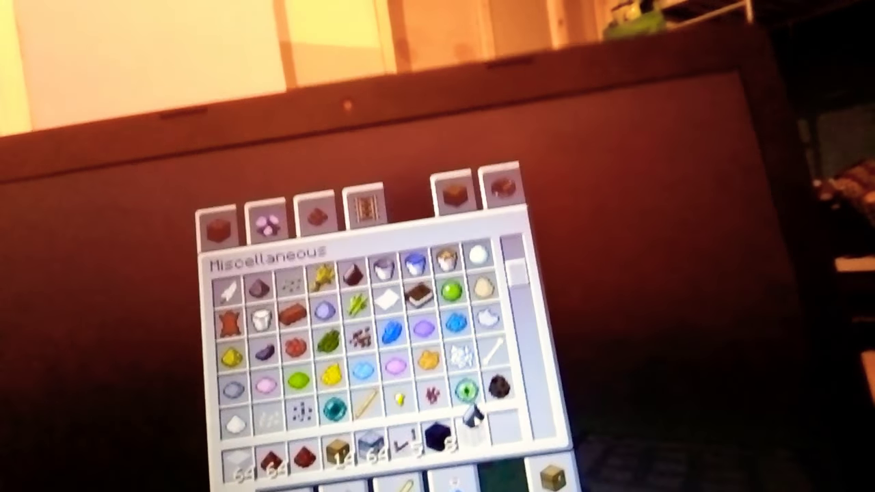
left_click(475, 427)
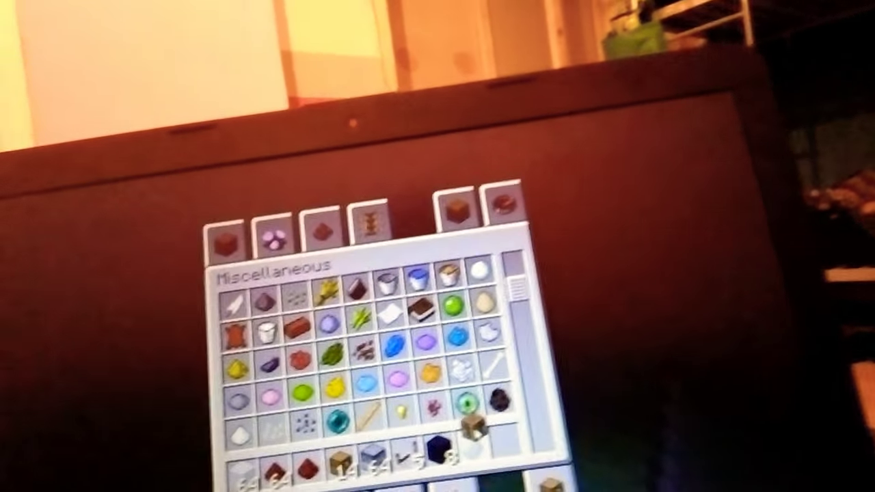